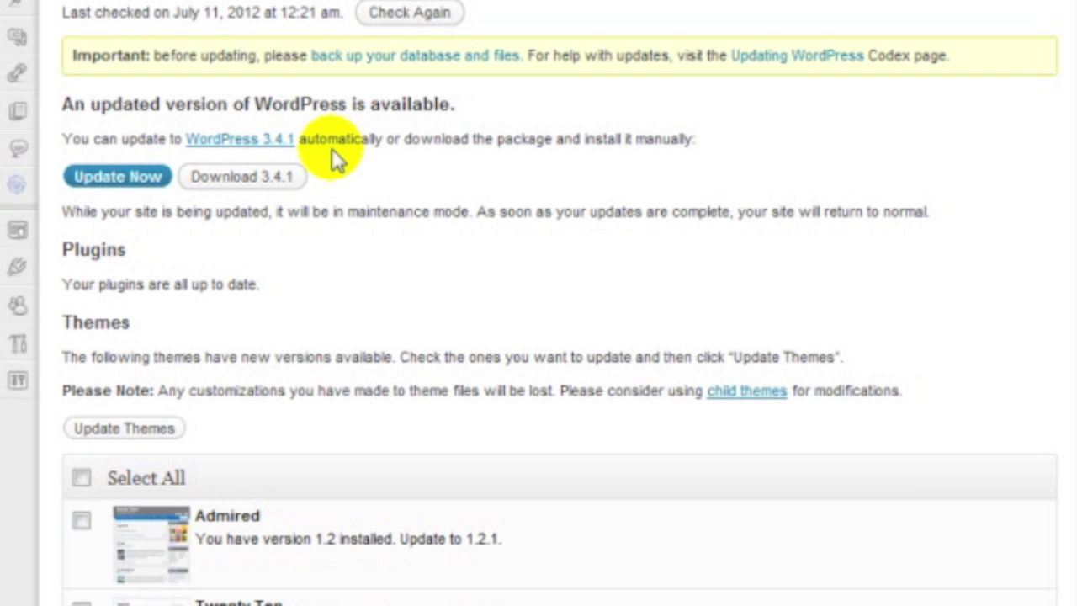
Run the automatic update to WordPress 3.4.1, entering the site's FTP password when asked
left_click(119, 178)
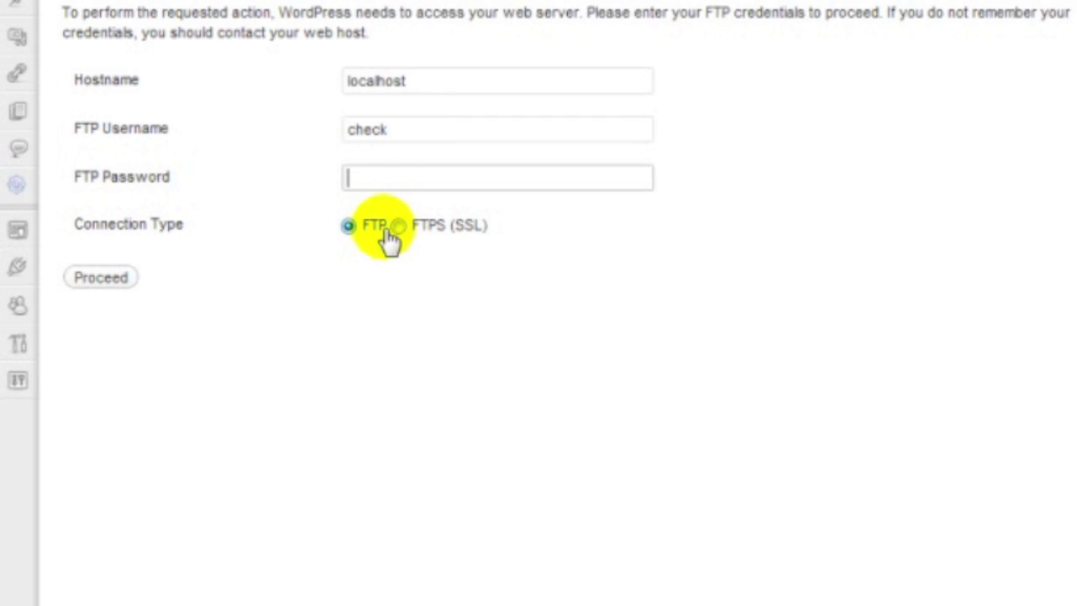
type("*********")
key("ctrl+a")
type("************")
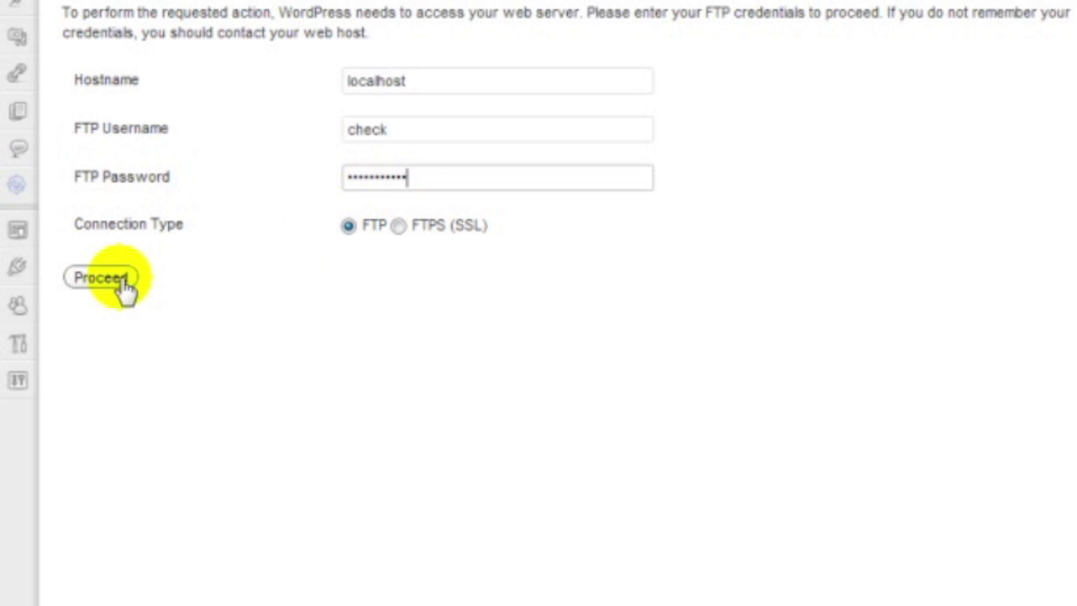
left_click(88, 283)
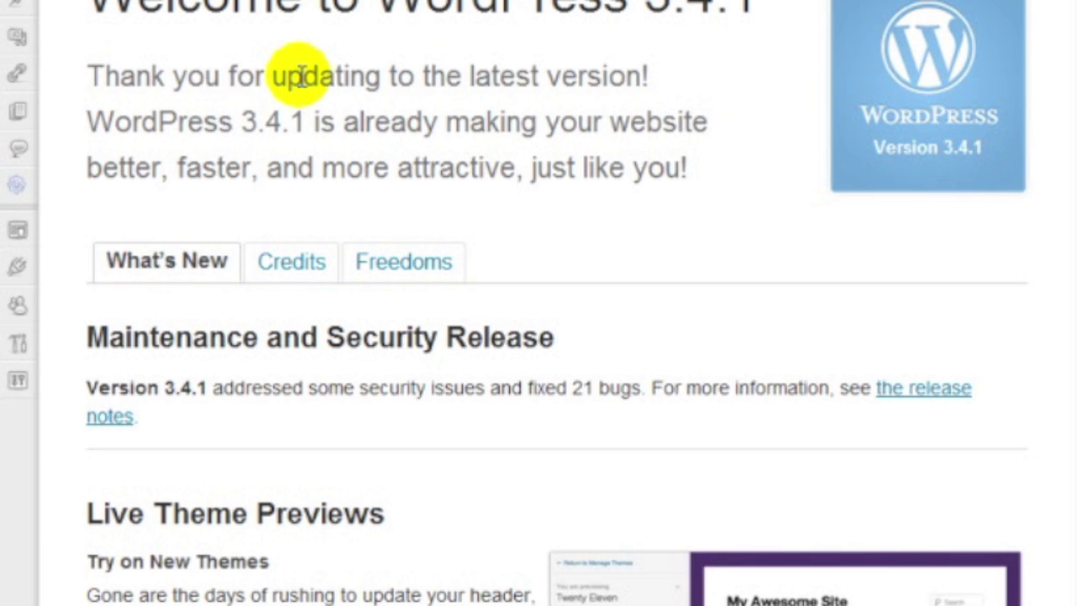
Go to Plugins > Installed Plugins to list Akismet and Testimonials Solution
mouse_move(17, 187)
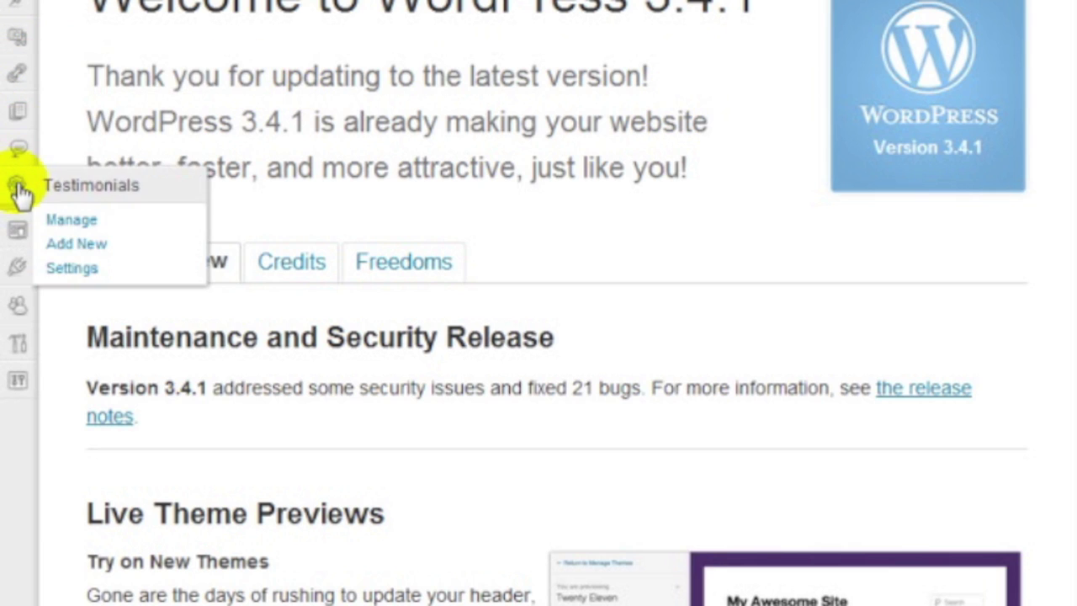
mouse_move(20, 235)
mouse_move(18, 278)
left_click(80, 267)
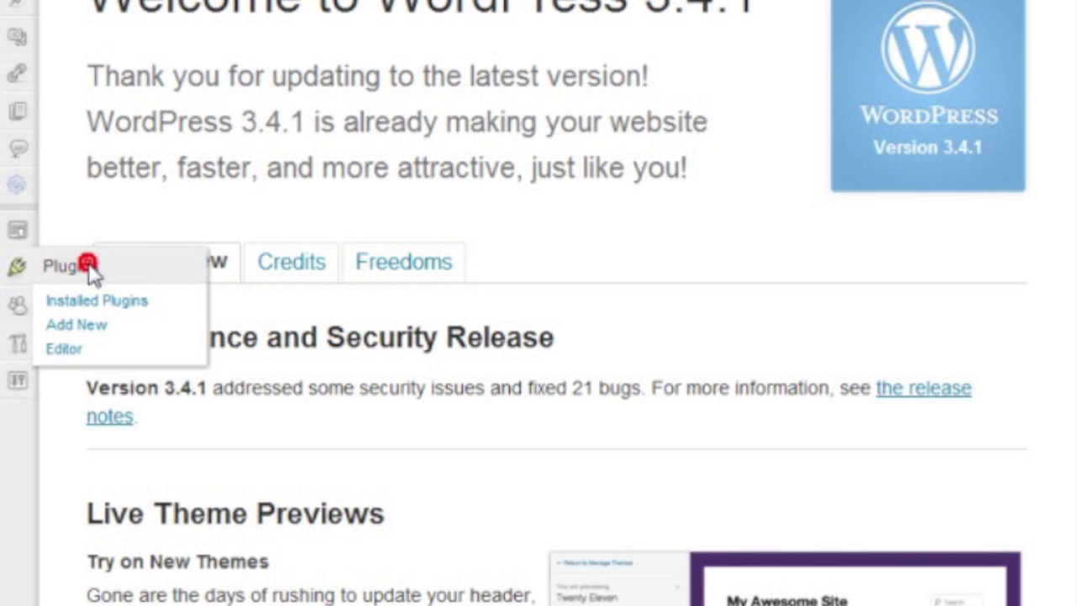
left_click(75, 304)
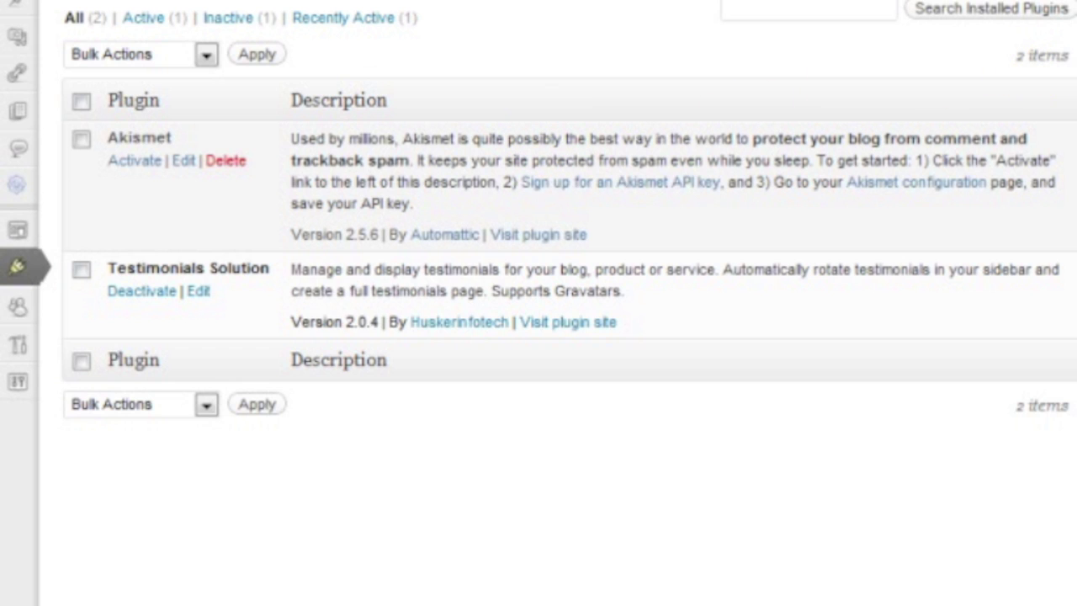
Deactivate the Testimonials Solution plugin
left_click_drag(1076, 76, 1069, 76)
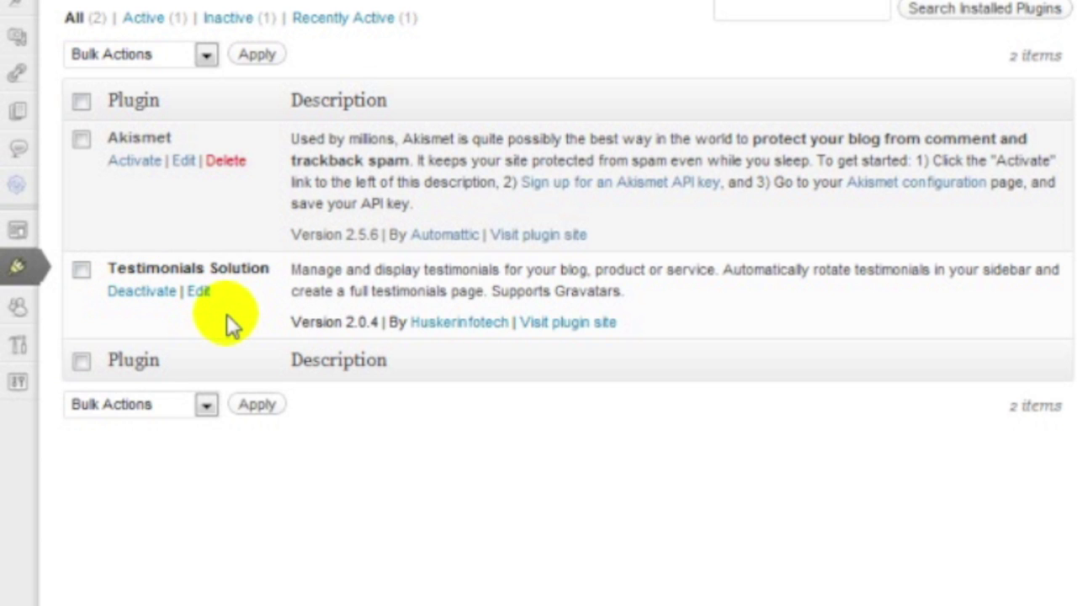
left_click(162, 301)
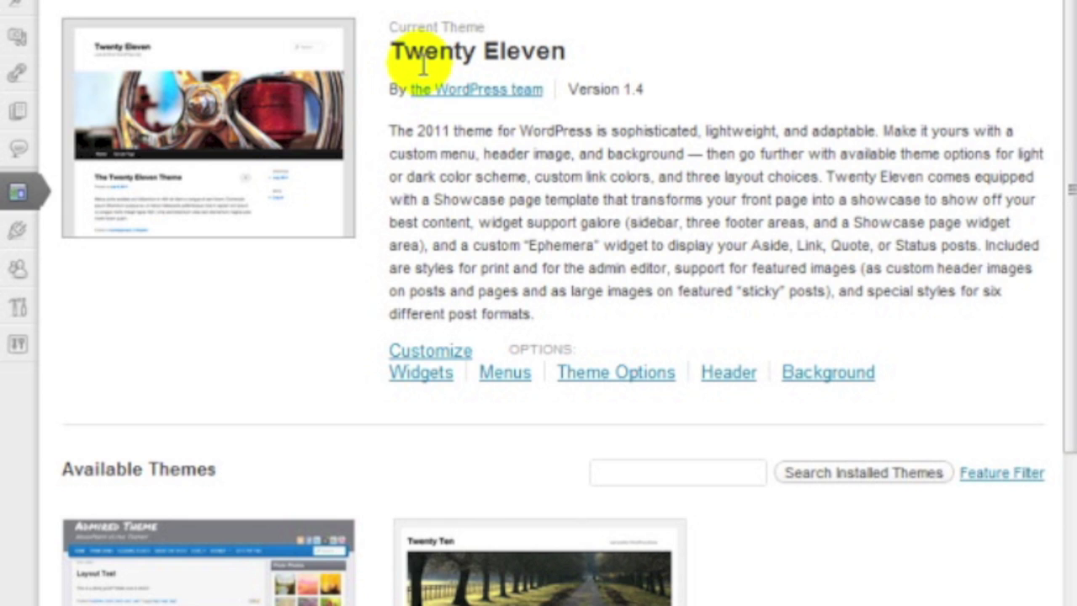
scroll(492, 60, "down", 4)
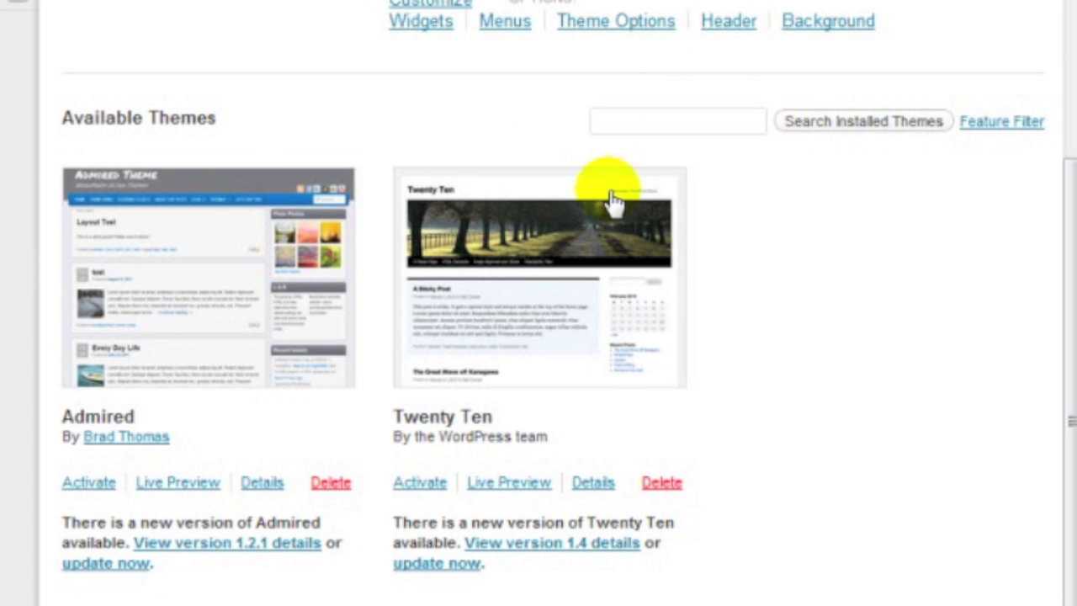
scroll(612, 201, "up", 3)
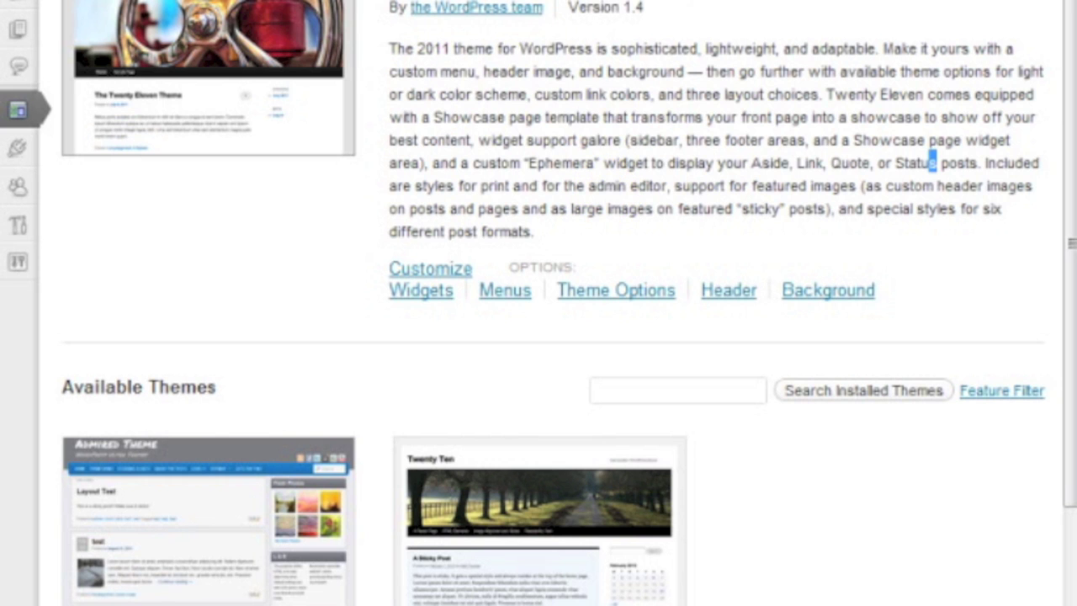
scroll(588, 152, "down", 3)
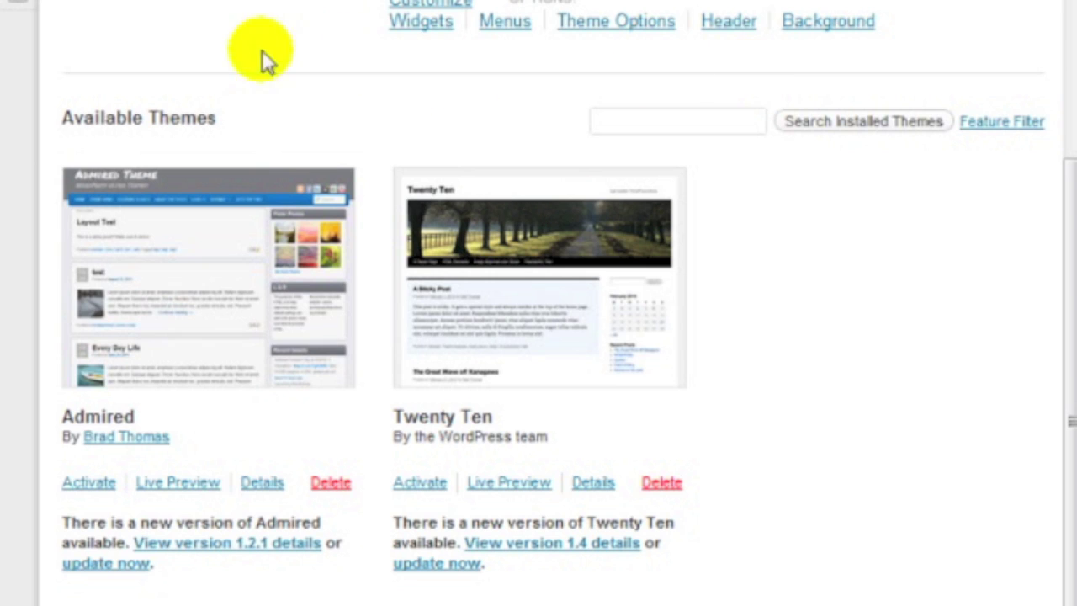
scroll(207, 53, "up", 4)
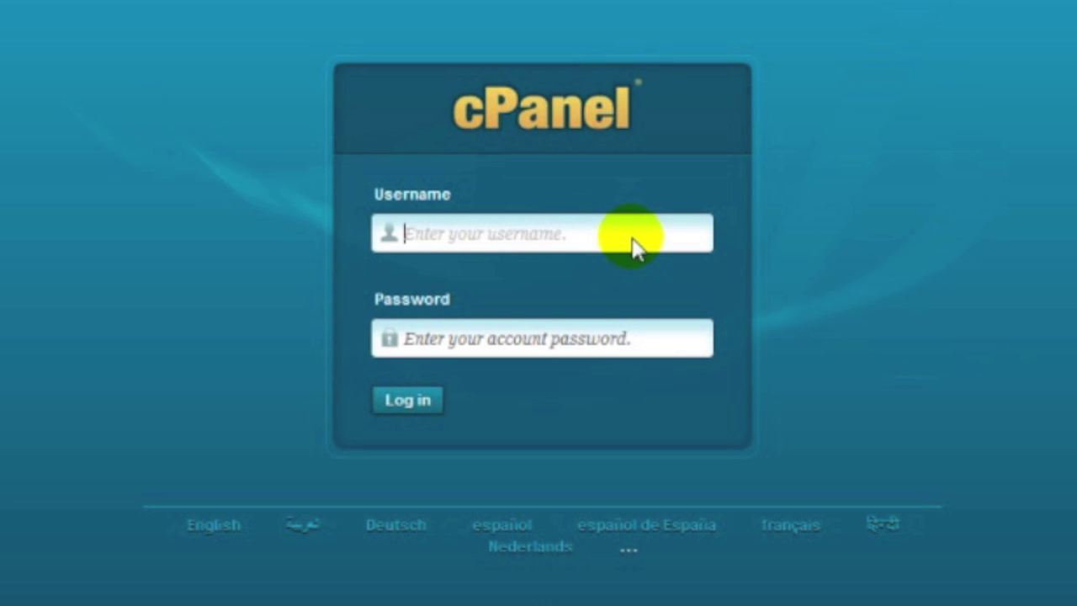
Sign in to cPanel with the account username and the pasted account password
type("check")
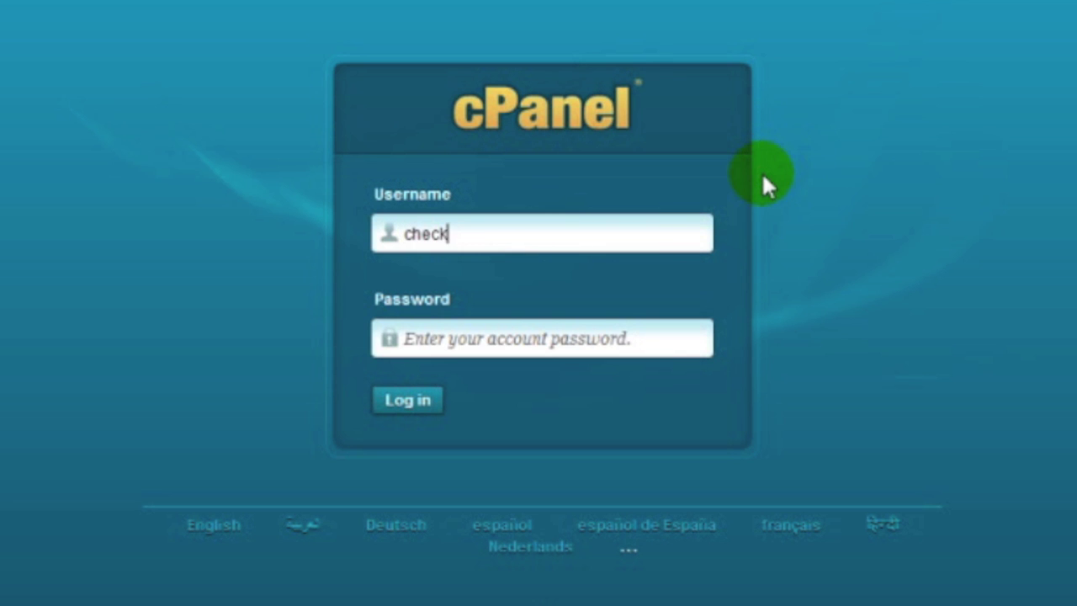
key("Tab")
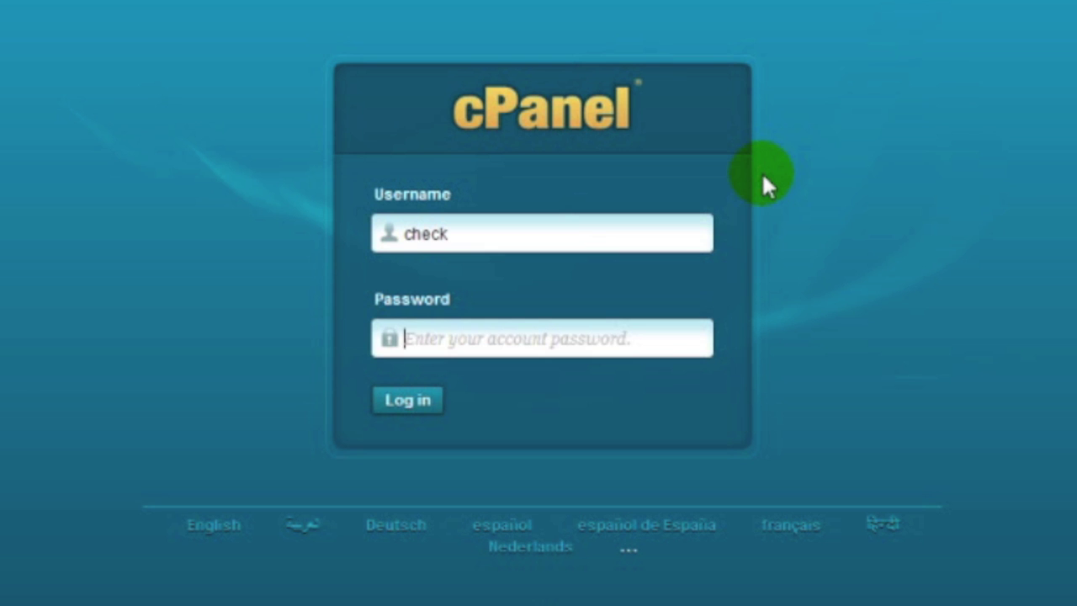
key("ctrl+v")
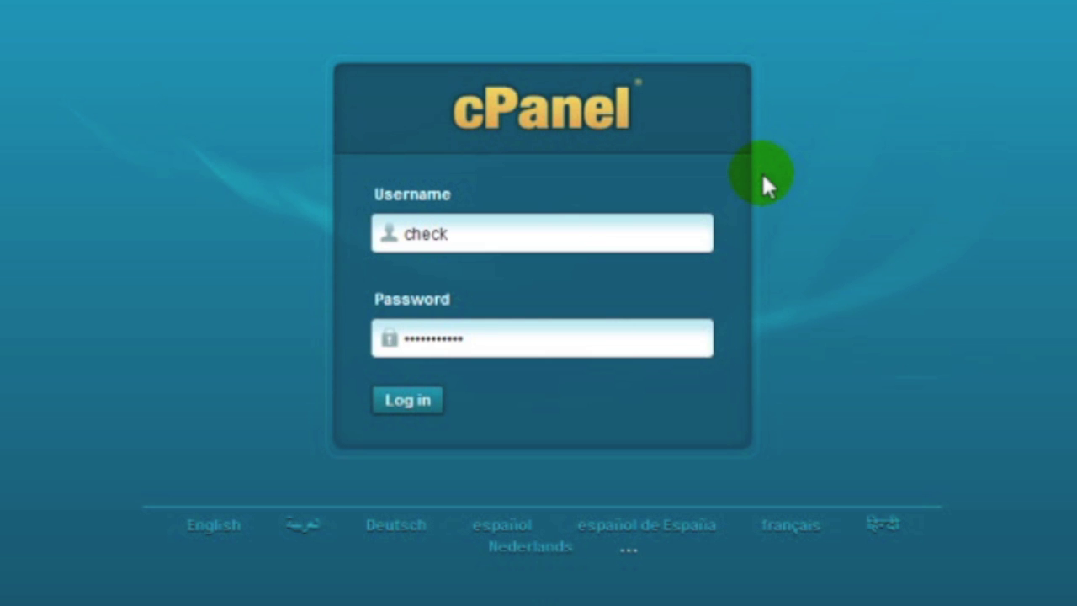
left_click(388, 402)
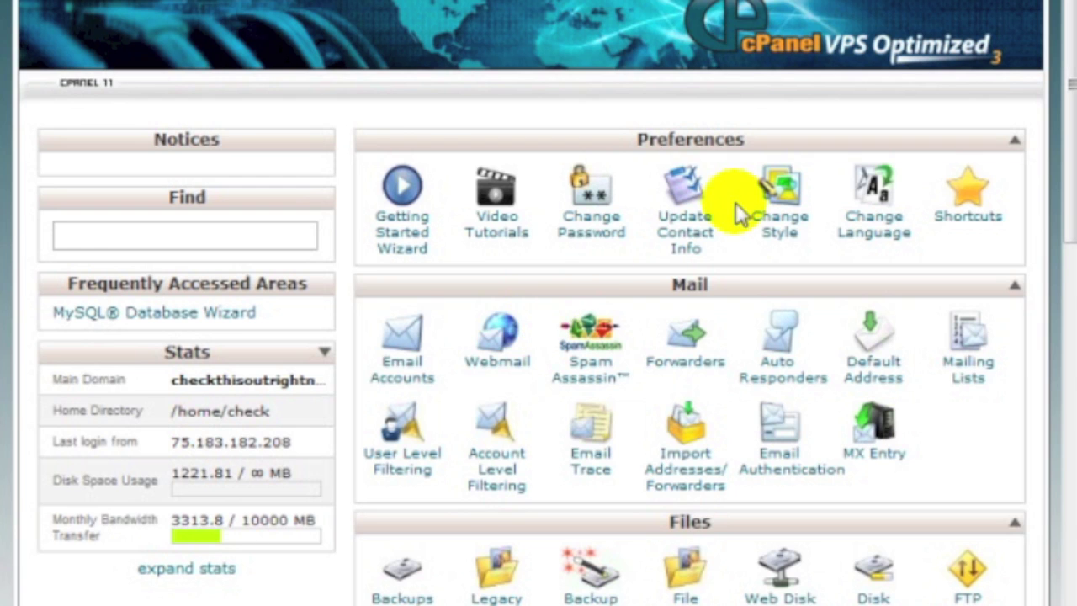
Launch phpMyAdmin from the cPanel Databases section
scroll(719, 238, "down", 10)
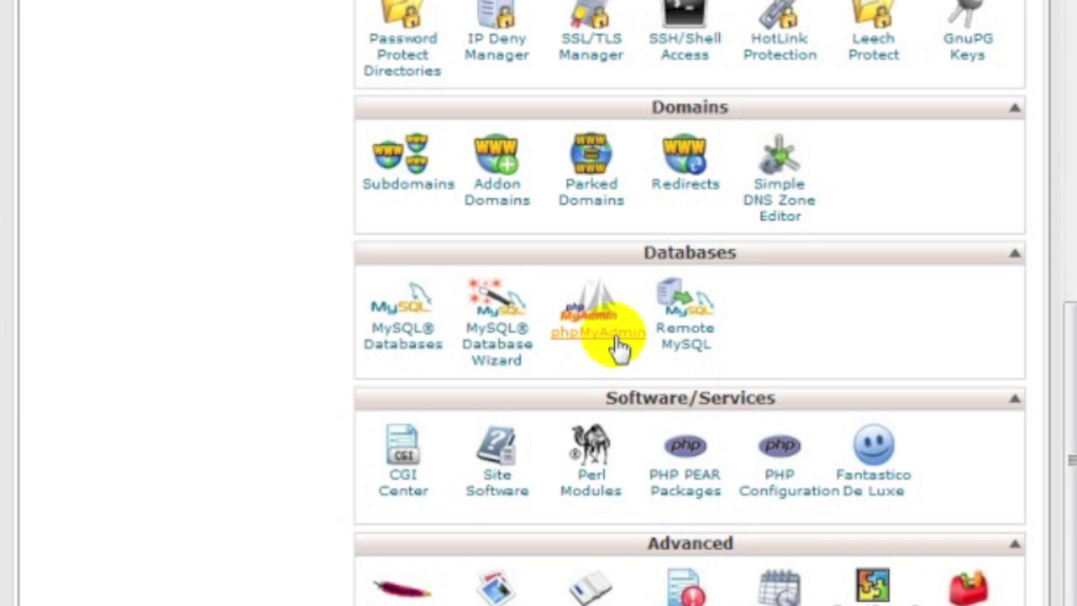
left_click(618, 347)
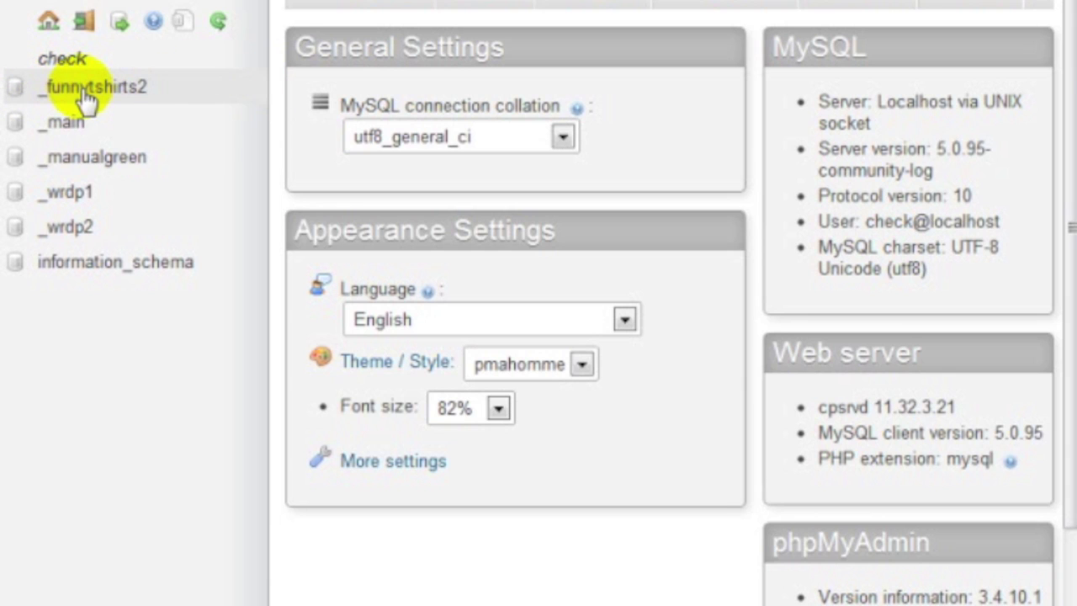
Select the _funnytshirts2 database and bring up its SQL query page
left_click(140, 91)
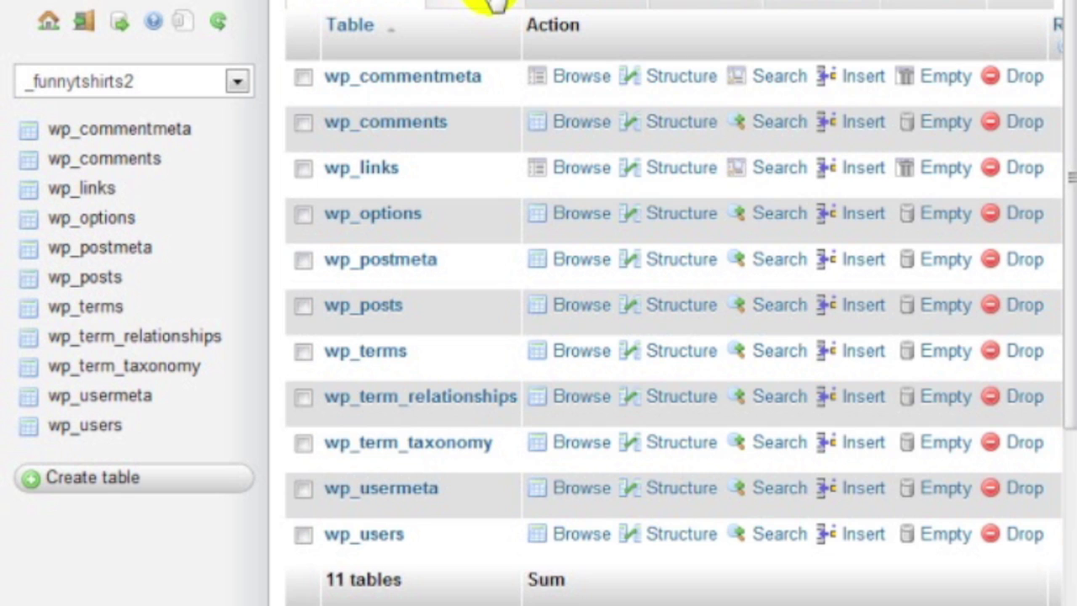
left_click(494, 5)
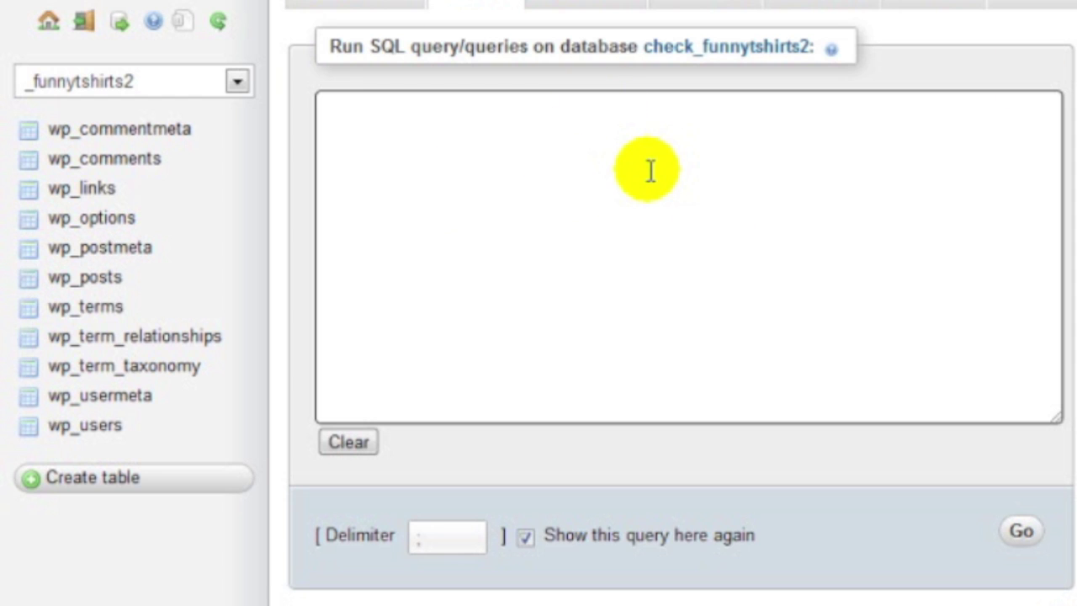
Paste the wp_comments delete query for unapproved comments into the SQL box
left_click(555, 164)
type("delete from wp_comments where comment_approved = '0'")
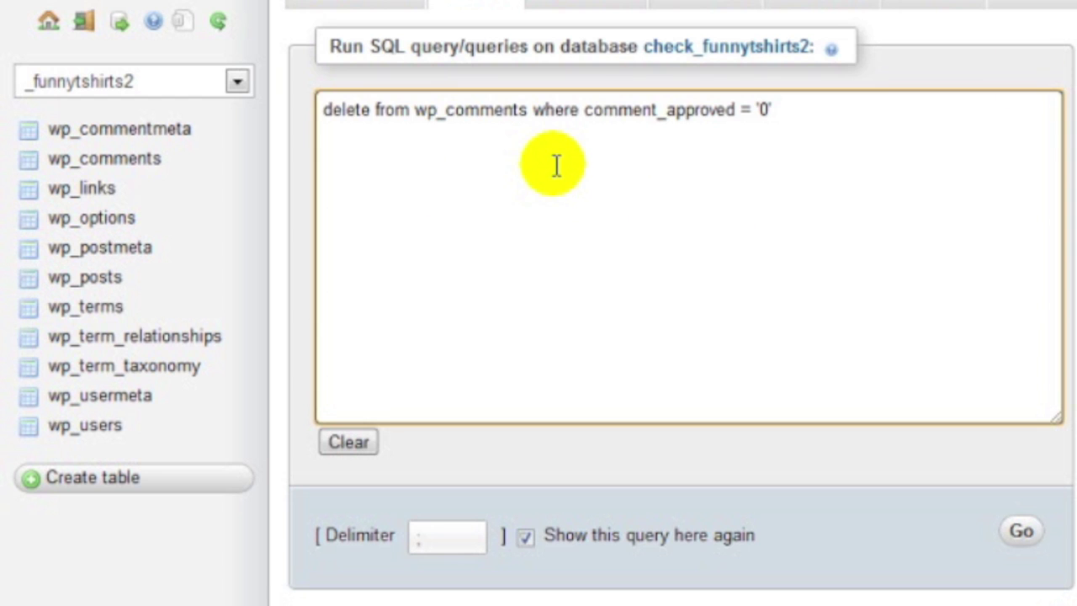
key("Home")
key("Right")
key("Right")
key("Right")
key("Right")
key("Right")
key("Right")
key("Right")
key("Right")
key("Right")
key("Right")
key("Right")
key("Right")
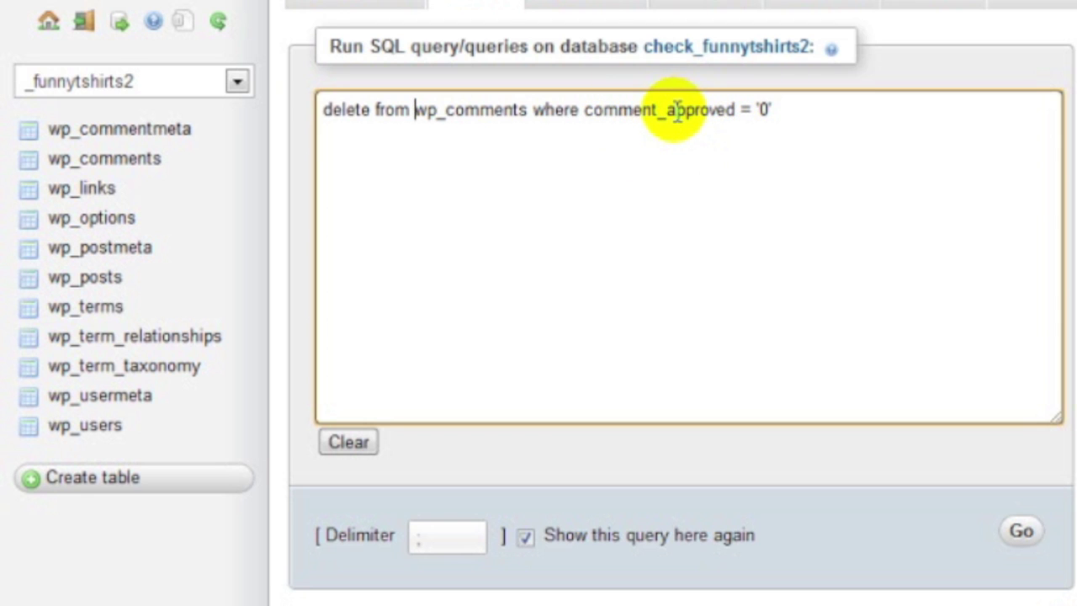
Change the query condition from comment_approved = '0' to comment_approved = 'spam'
left_click(748, 109)
left_click(793, 111)
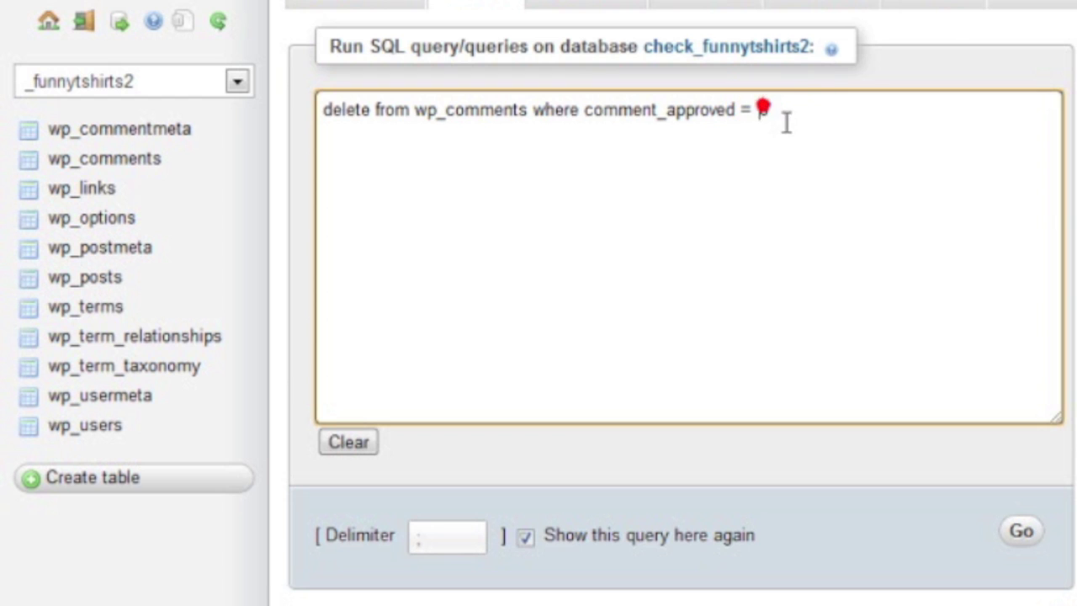
left_click(781, 110)
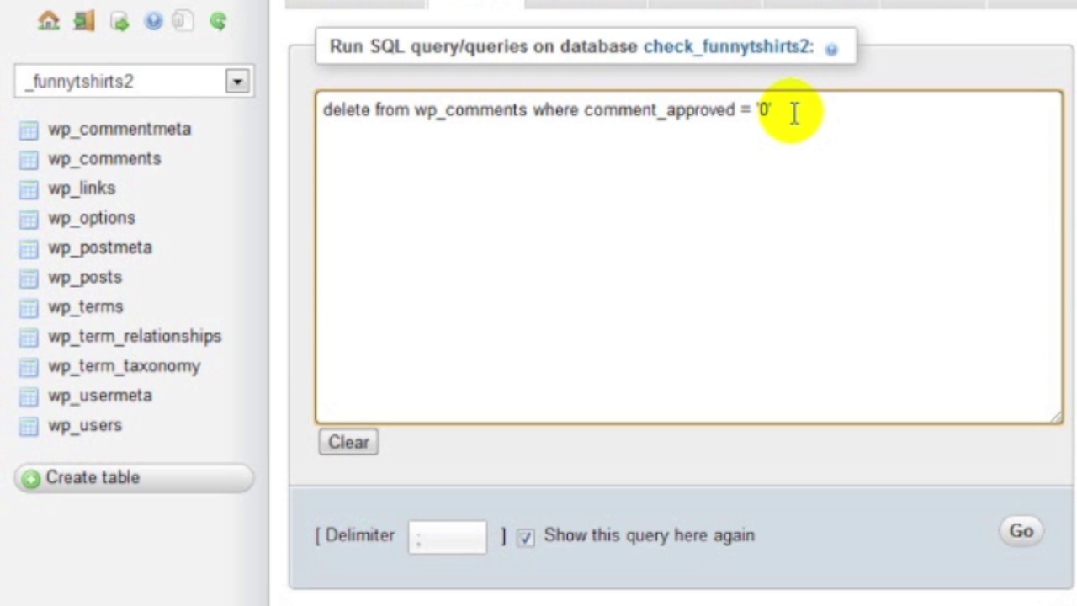
left_click_drag(813, 110, 308, 67)
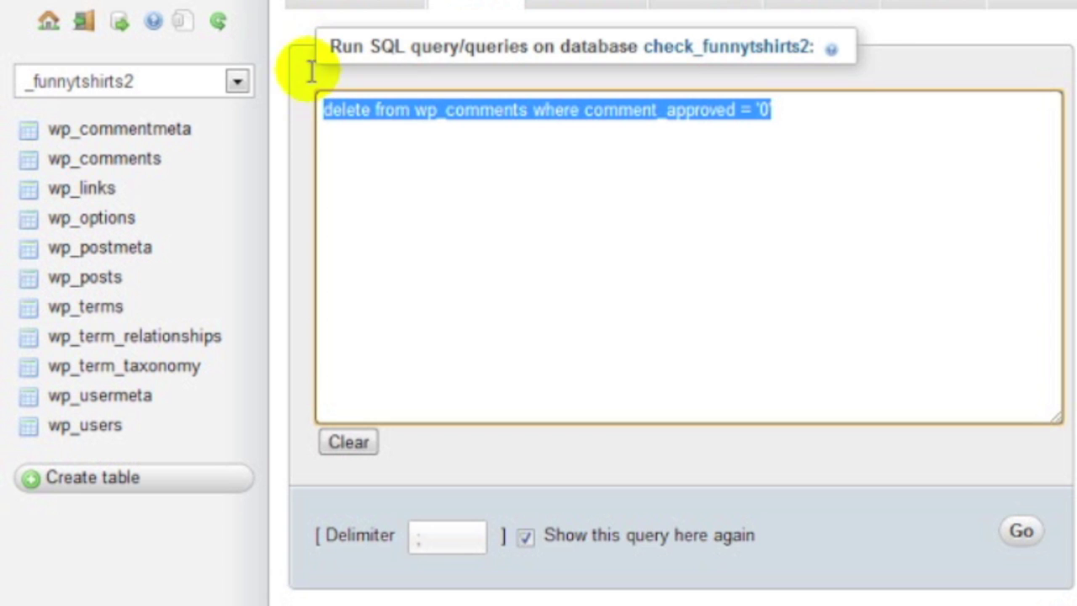
left_click(803, 104)
mouse_move(978, 16)
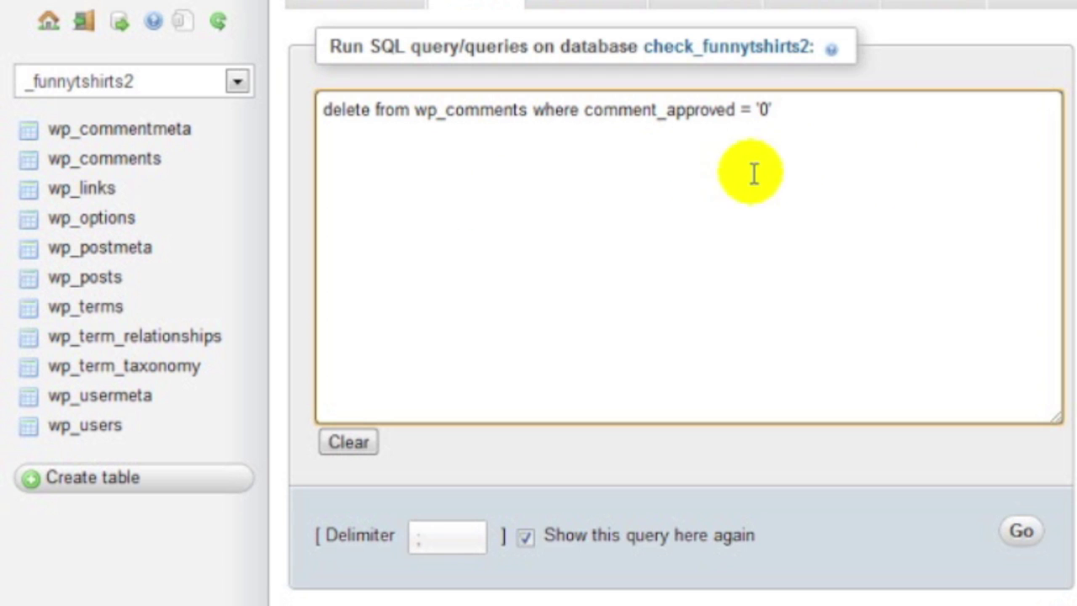
type("'")
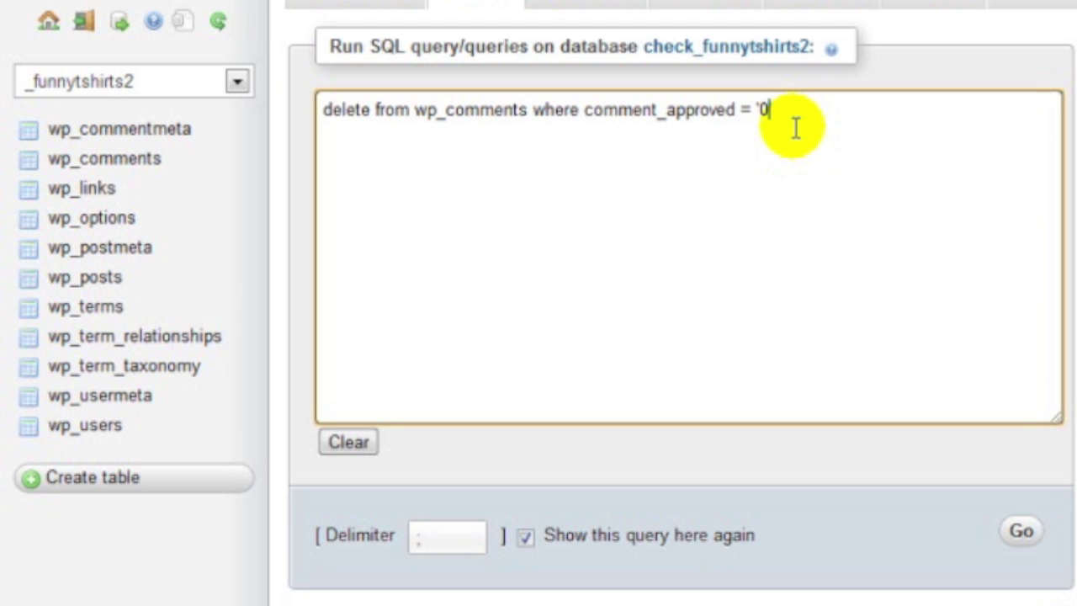
key("BackSpace")
key("BackSpace")
type("spam'")
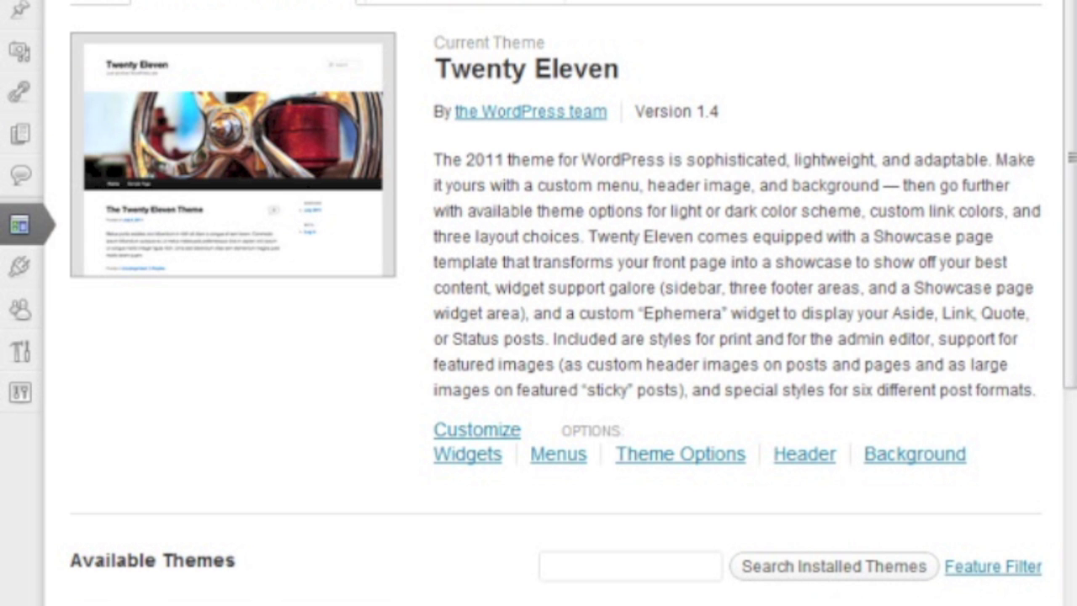
Search Plugins > Add New for 'broken link checker'
left_click(20, 266)
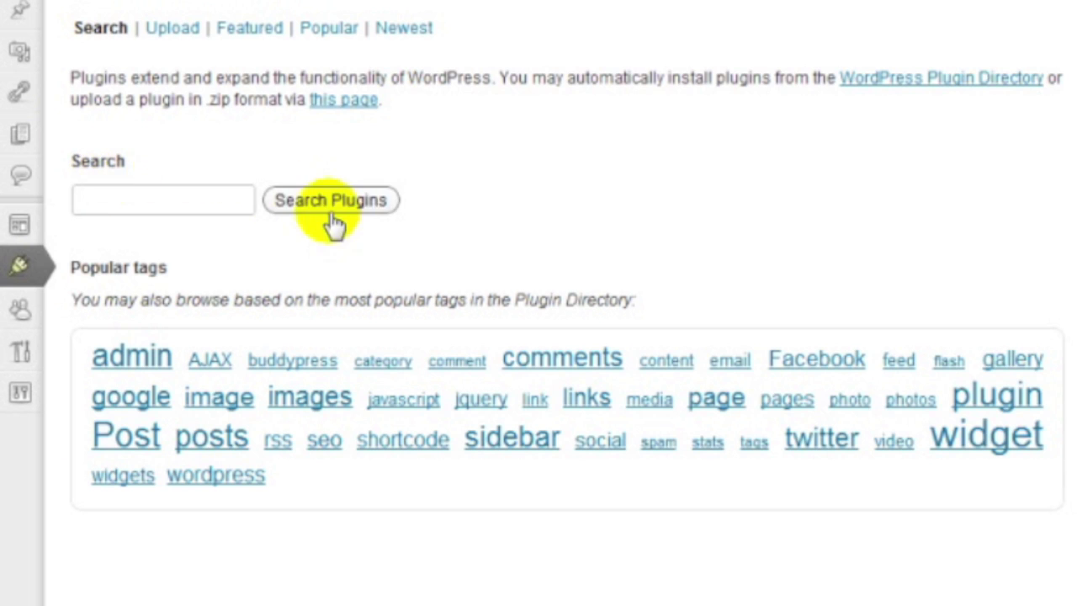
type("broken")
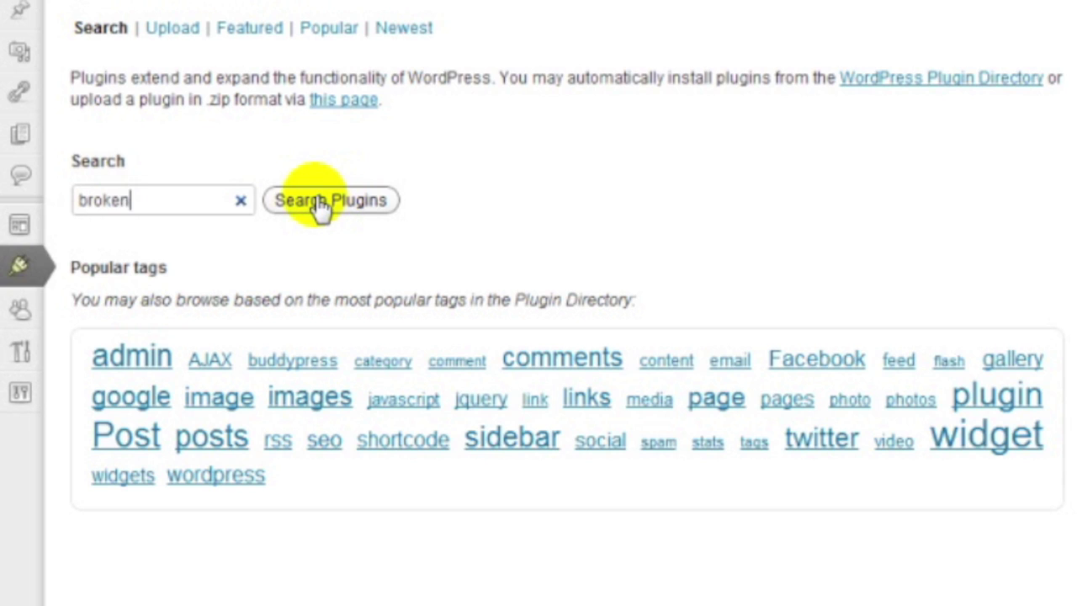
type(" link checker")
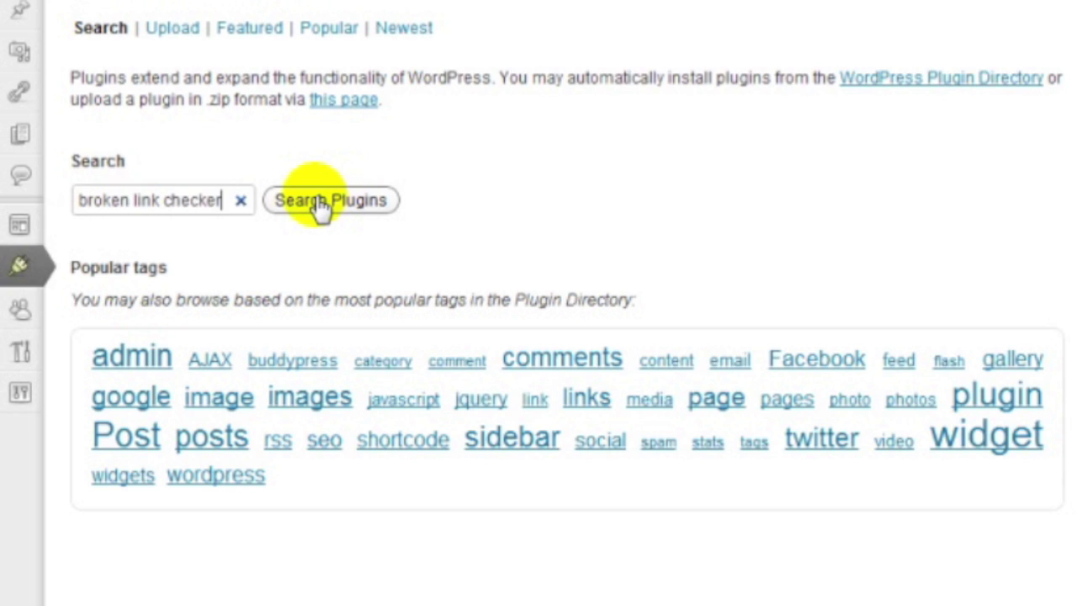
left_click(318, 201)
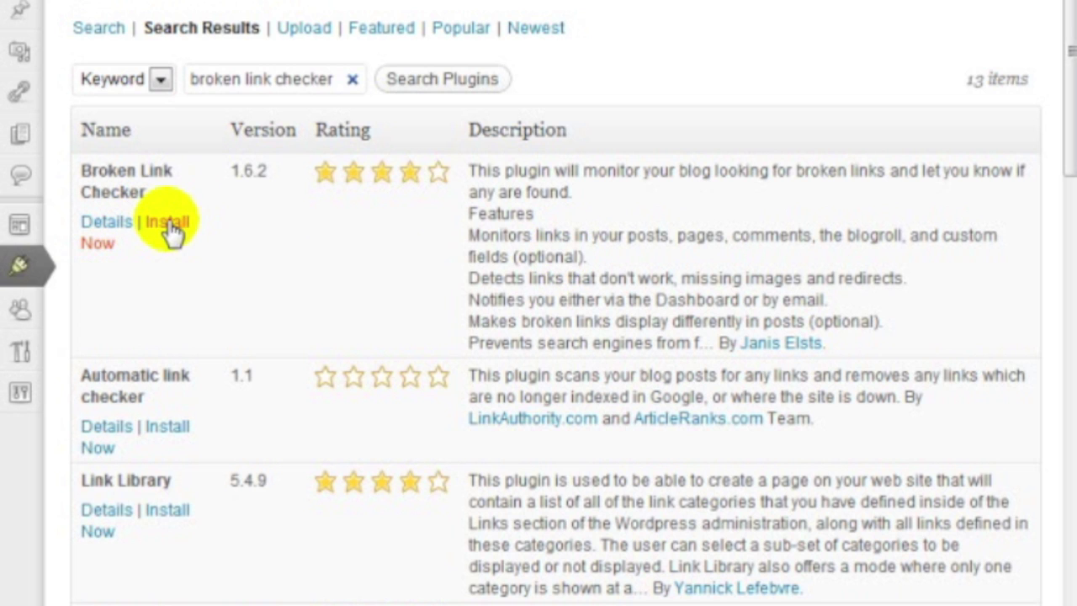
Install Broken Link Checker 1.6.2, supplying the FTP password, then activate it
left_click(166, 221)
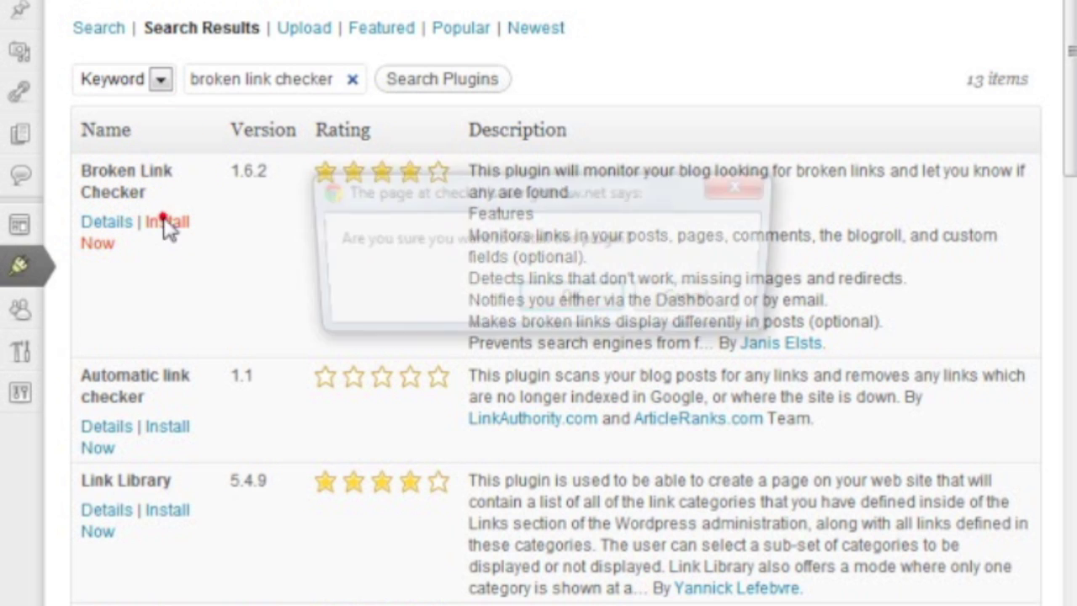
left_click(563, 286)
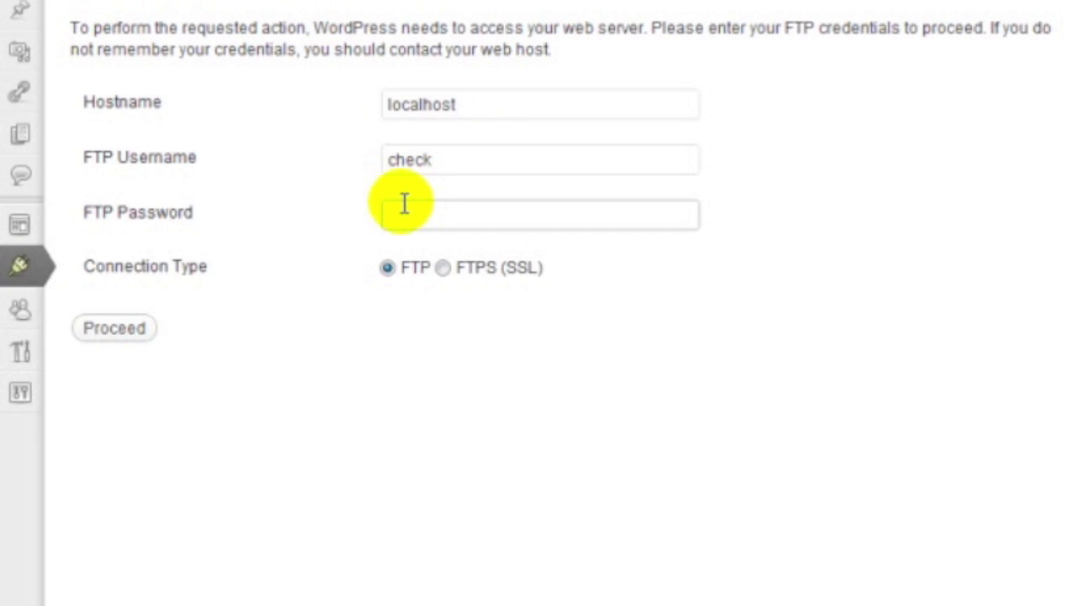
type("password123")
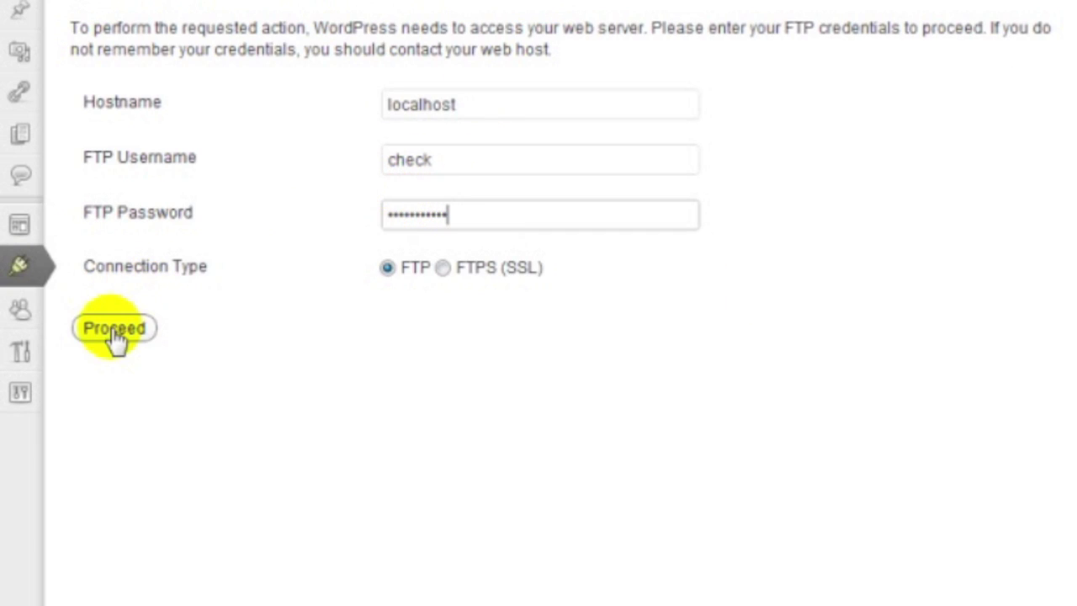
left_click(116, 328)
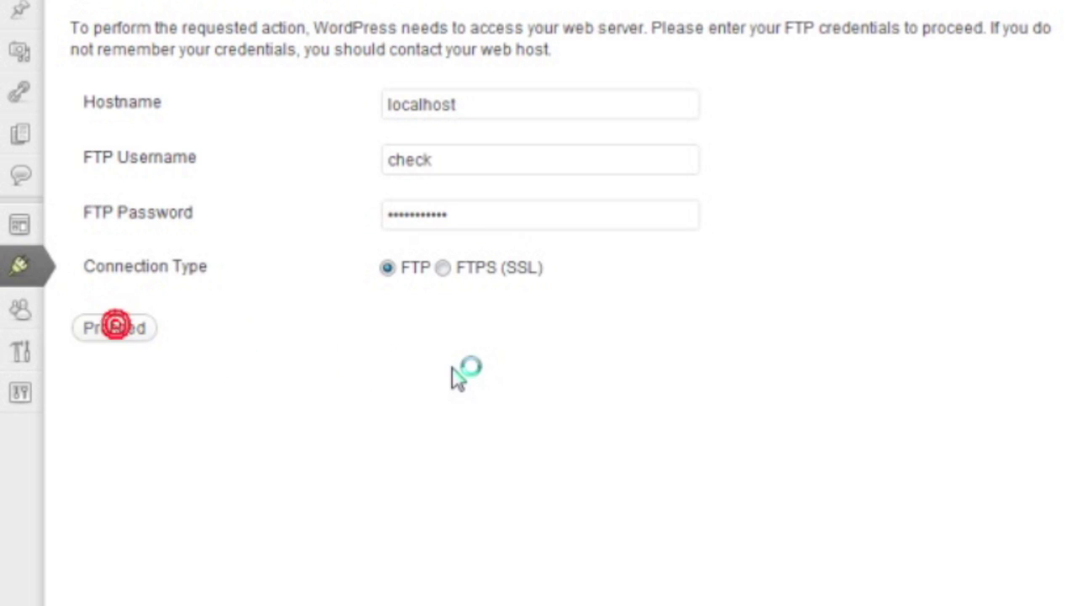
left_click(138, 182)
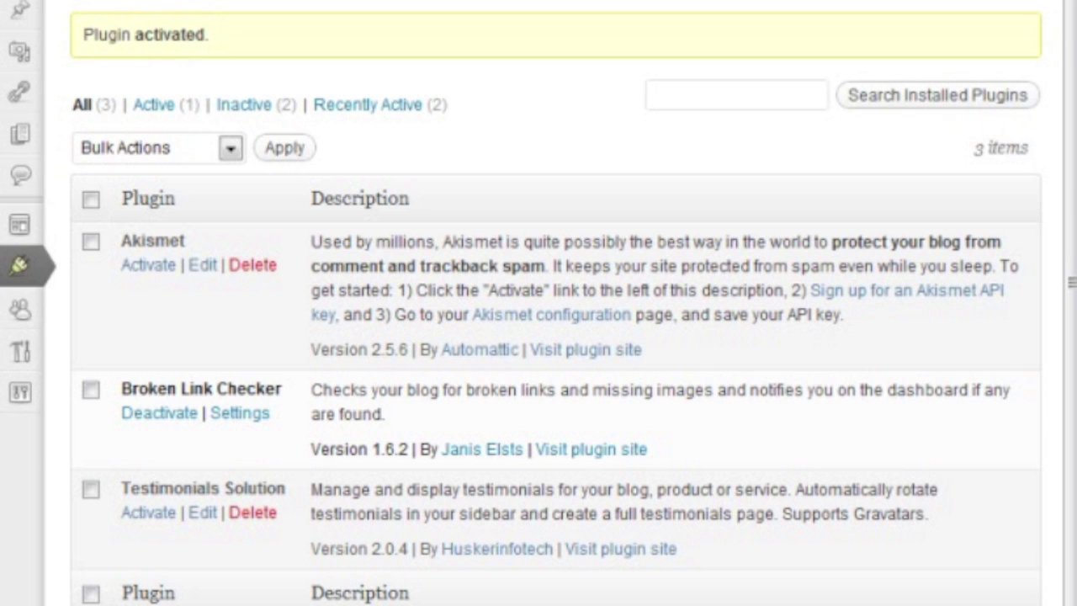
mouse_move(25, 407)
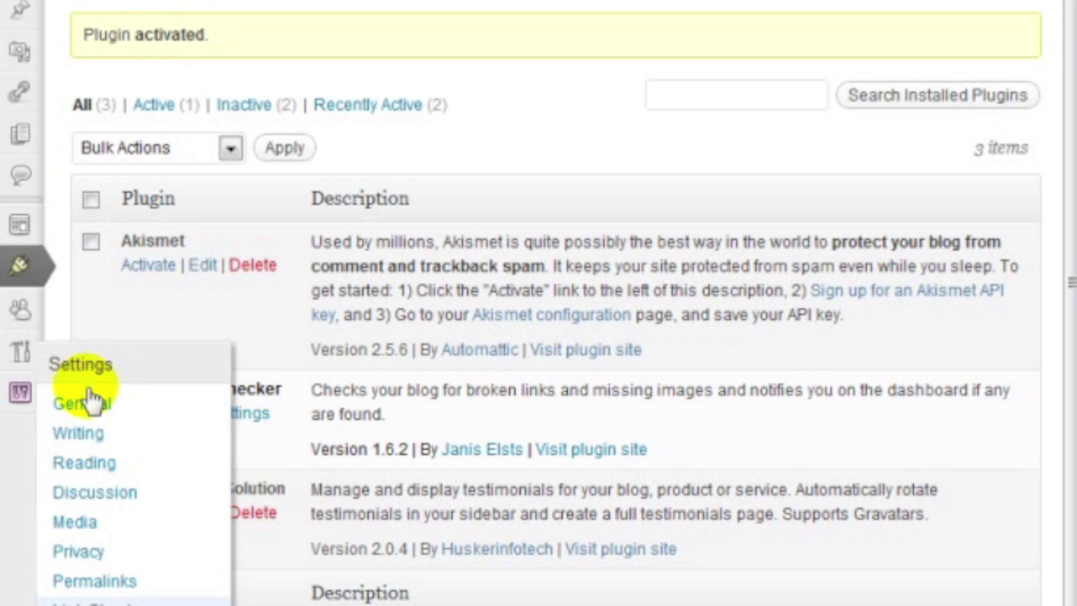
In Settings > Link Checker, enable 'Stop search engines from following broken links' and save
left_click(88, 601)
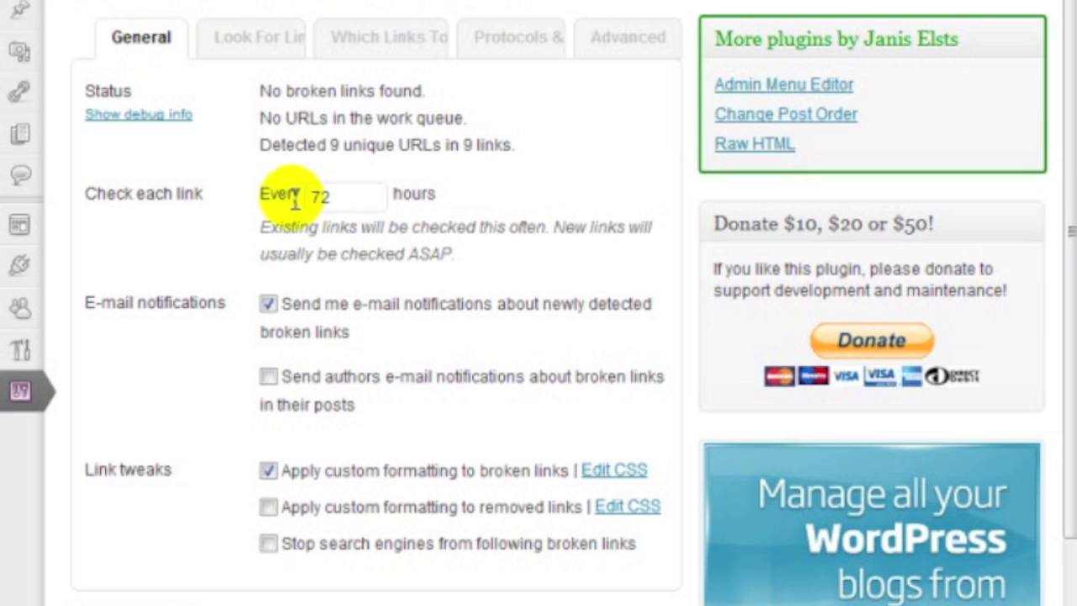
left_click(348, 195)
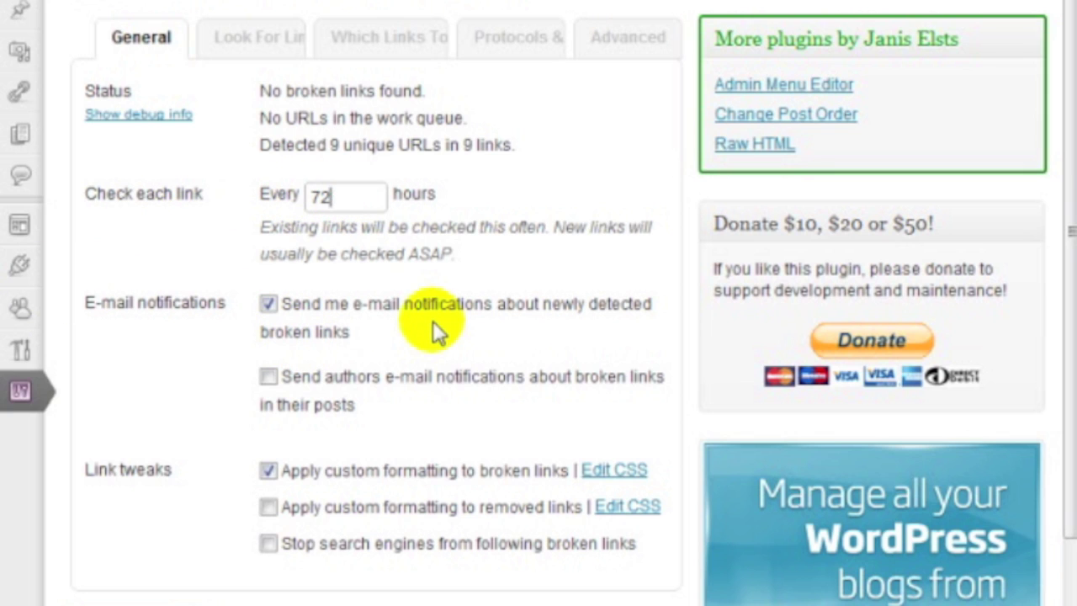
scroll(421, 322, "down", 3)
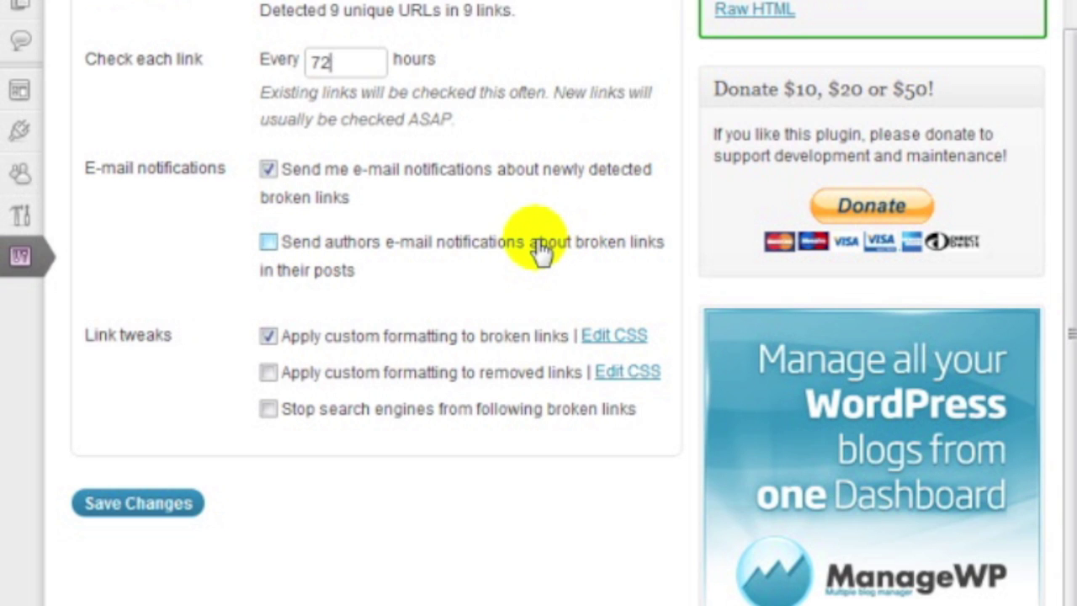
scroll(443, 341, "down", 1)
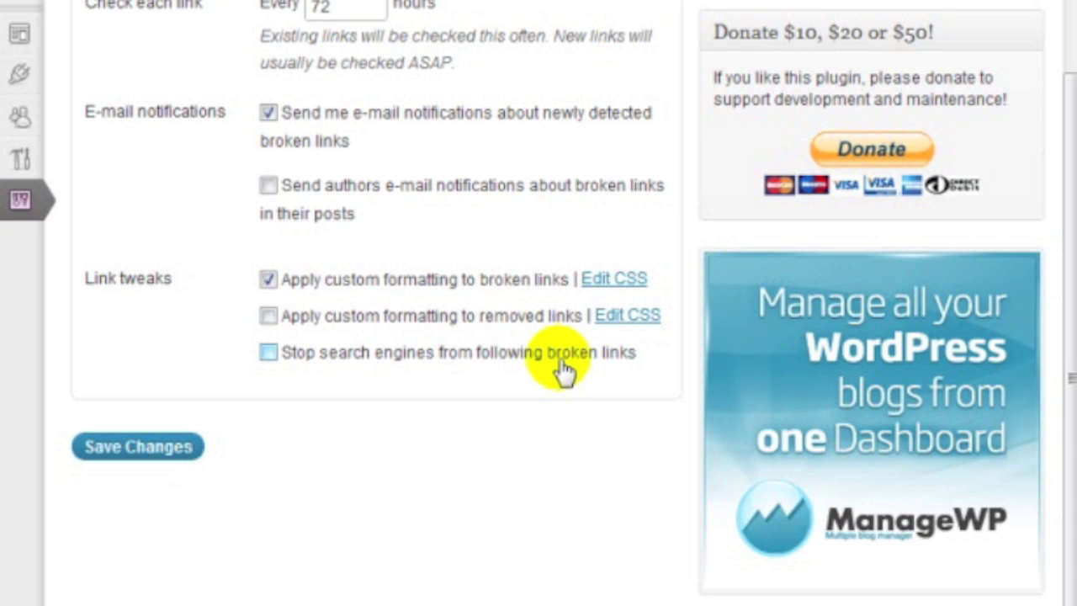
left_click(268, 351)
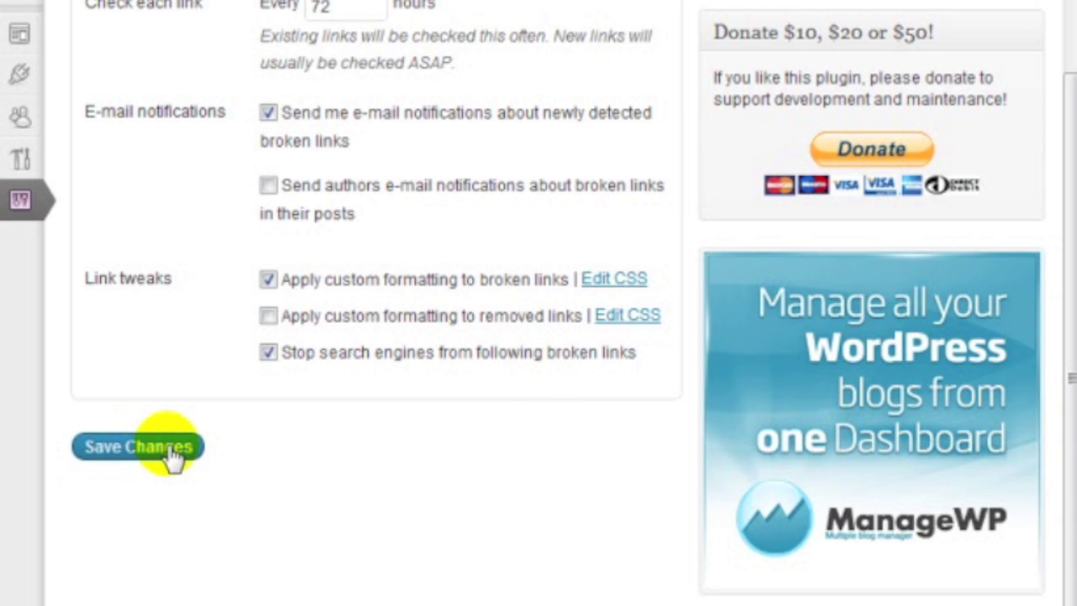
left_click(160, 446)
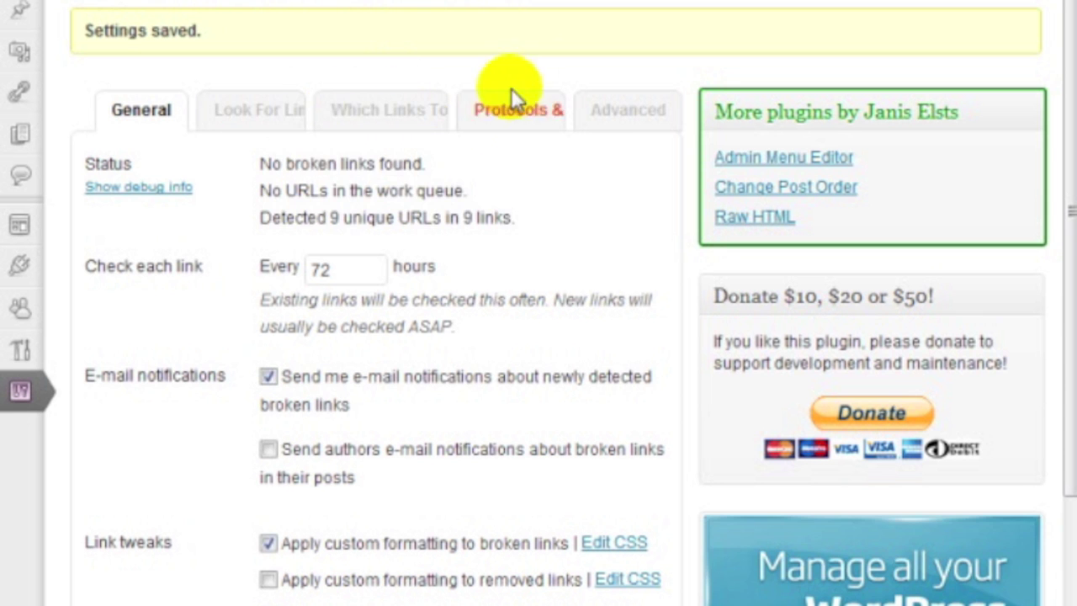
left_click(261, 116)
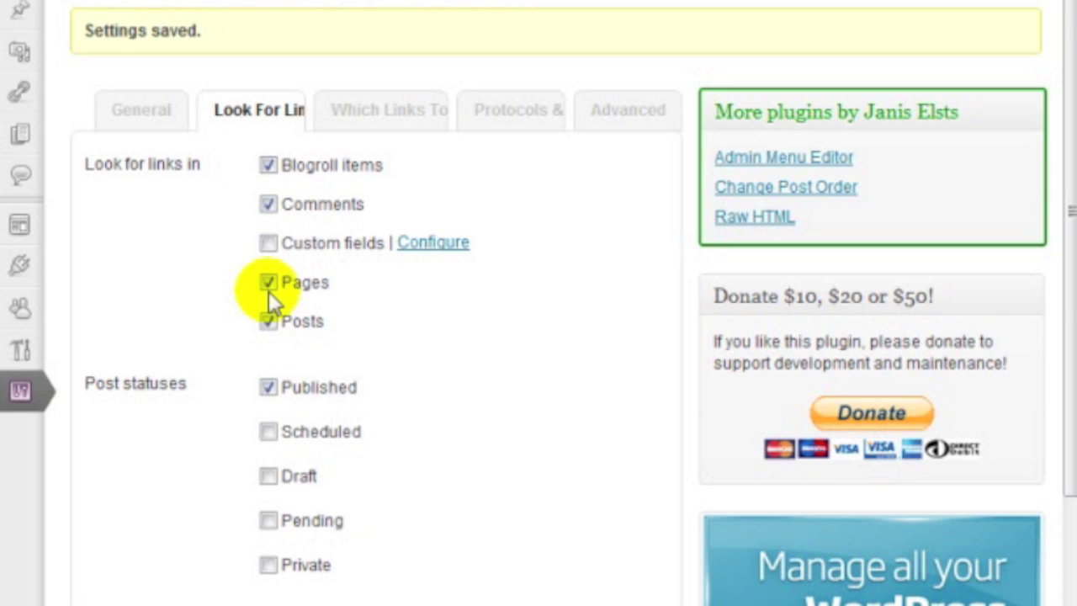
scroll(268, 291, "down", 3)
scroll(215, 315, "up", 3)
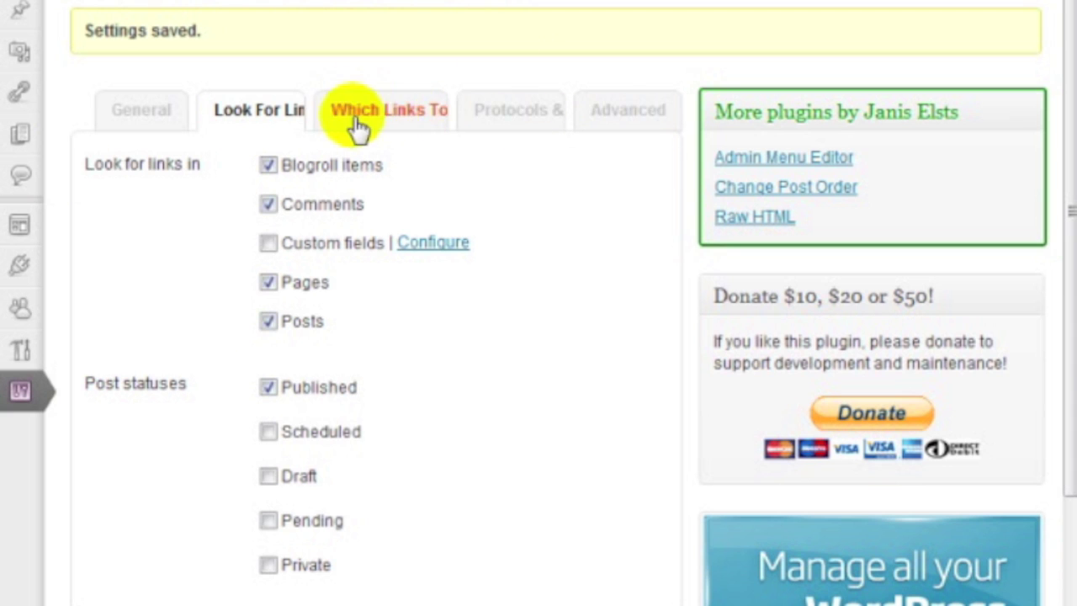
left_click(114, 125)
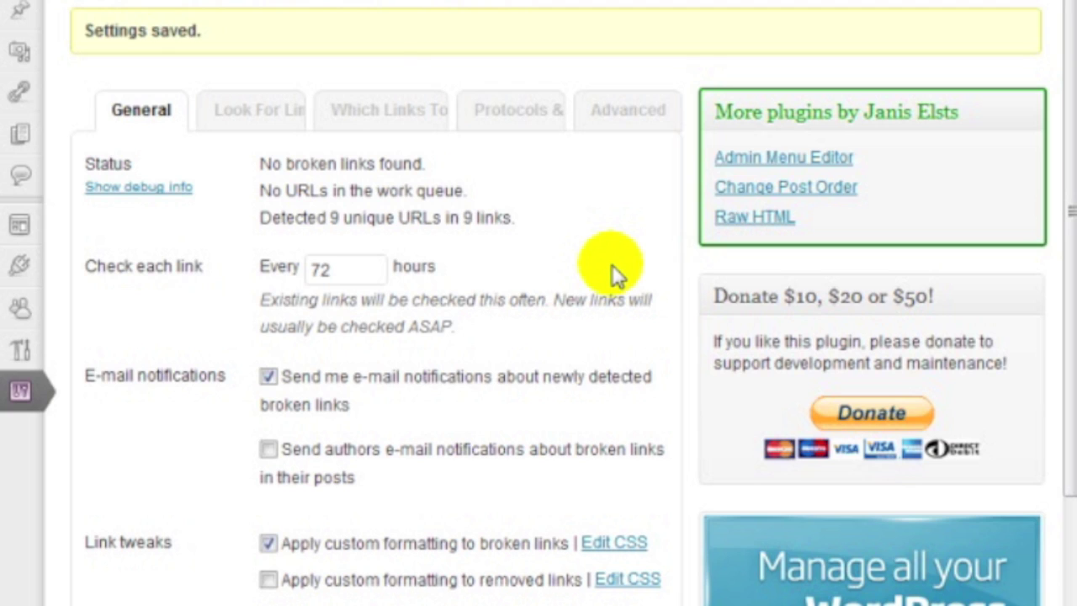
mouse_move(37, 2)
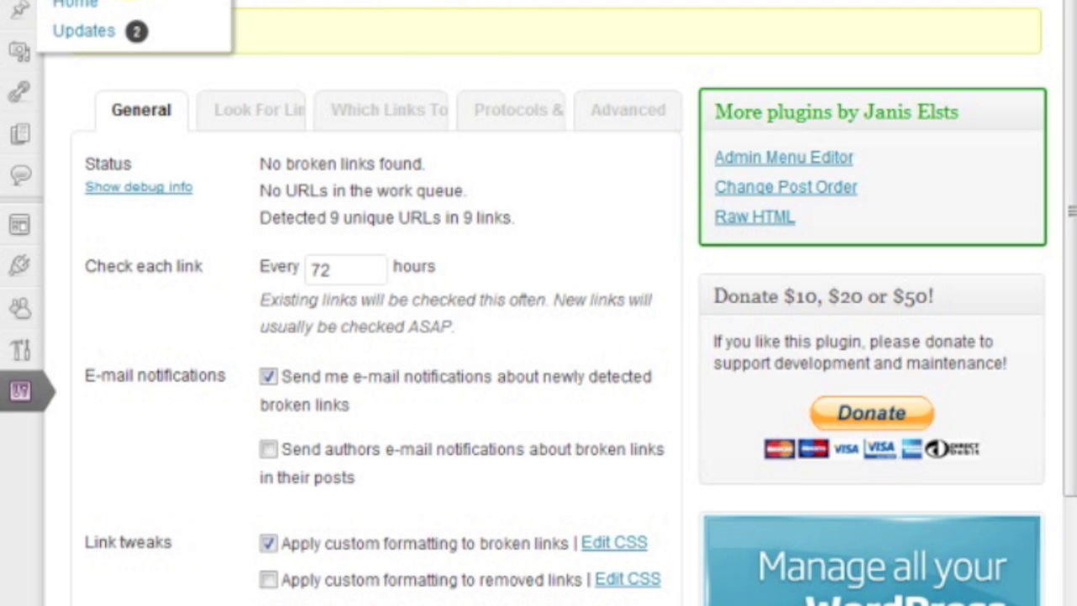
Return to the Dashboard and scroll to the Broken Link Checker widget: no broken links among 9 URLs
left_click(74, 3)
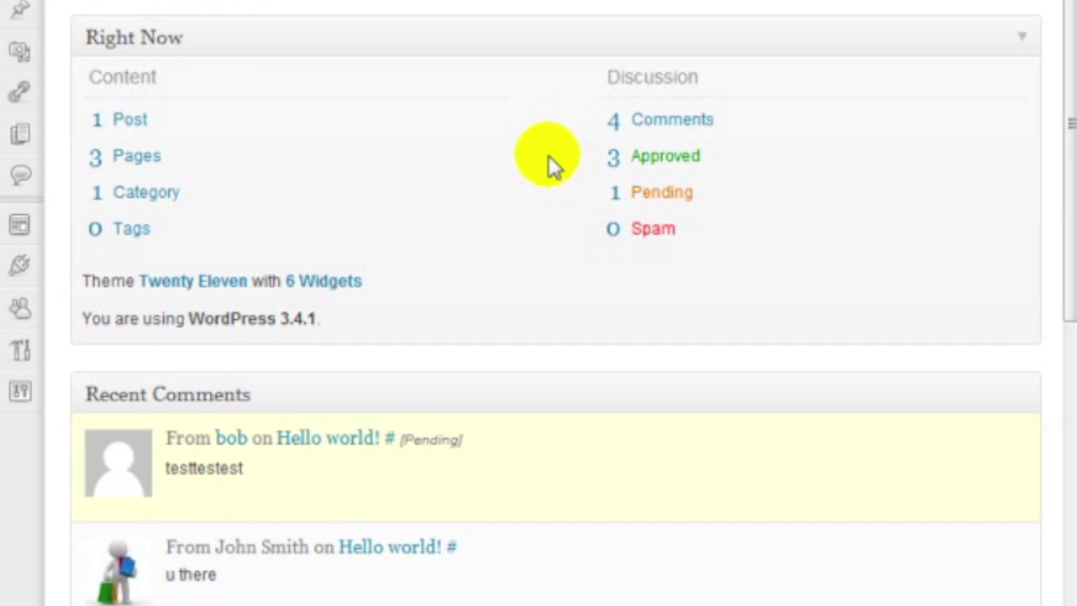
scroll(545, 168, "down", 8)
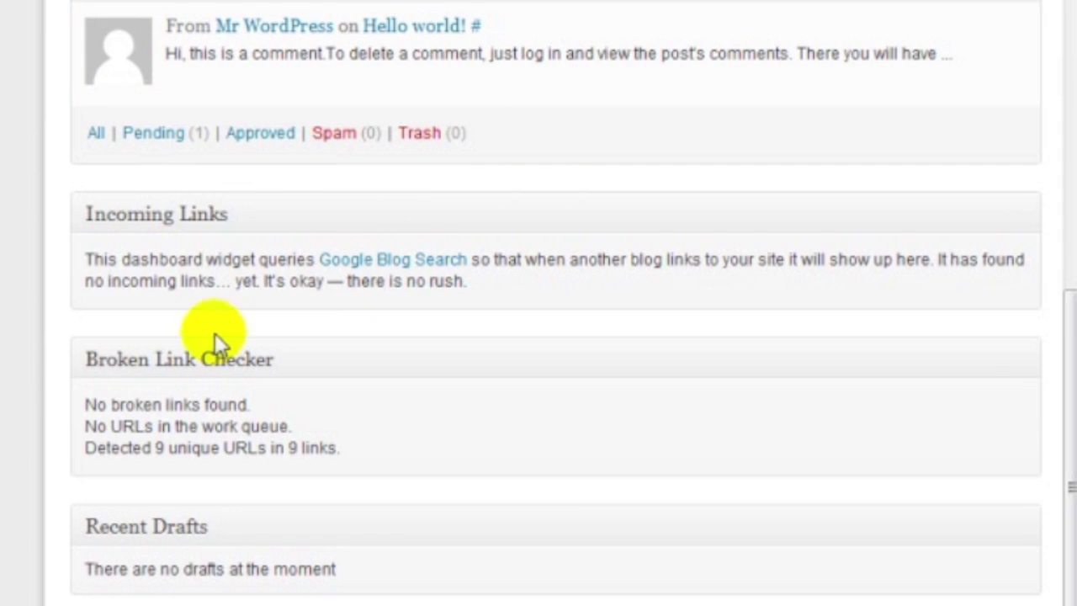
mouse_move(163, 361)
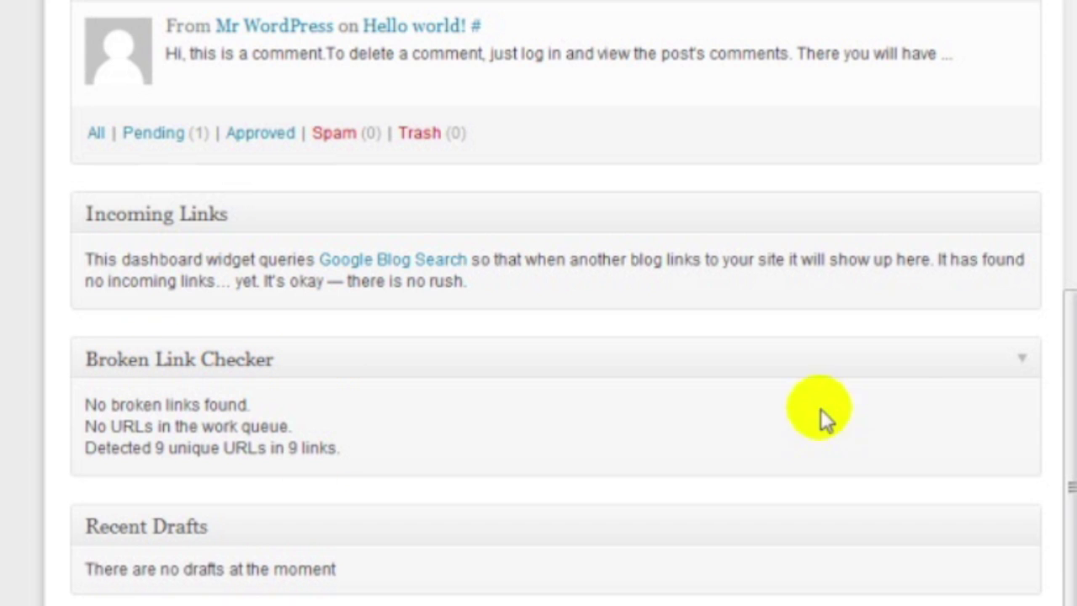